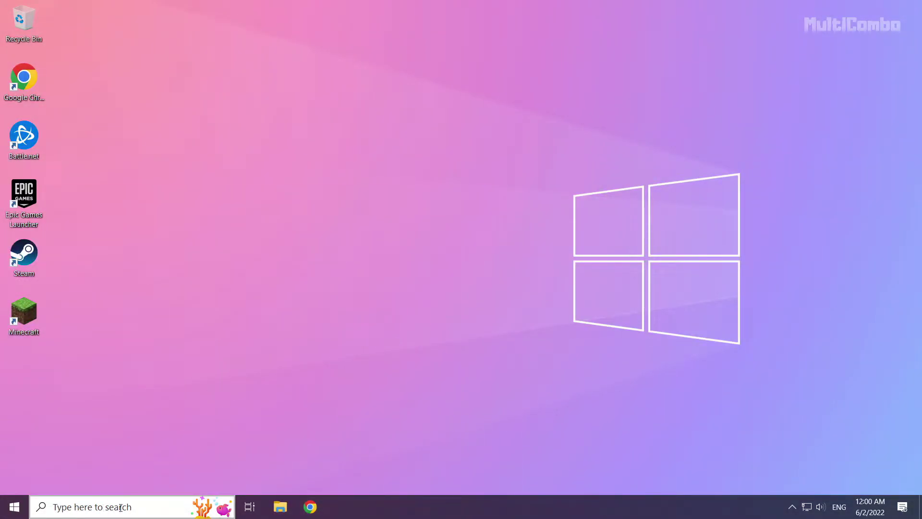
- Search for 'cmd' and run Command Prompt as administrator
click(120, 507)
text(c)
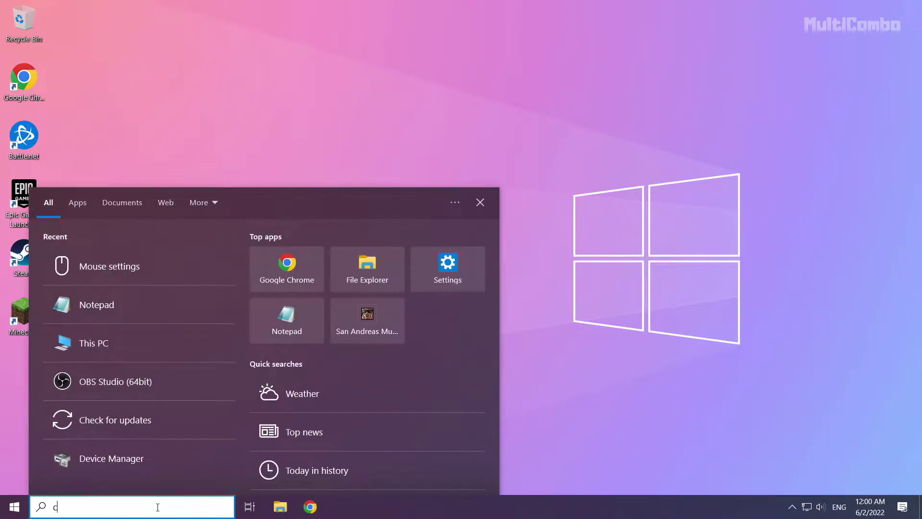
text(md)
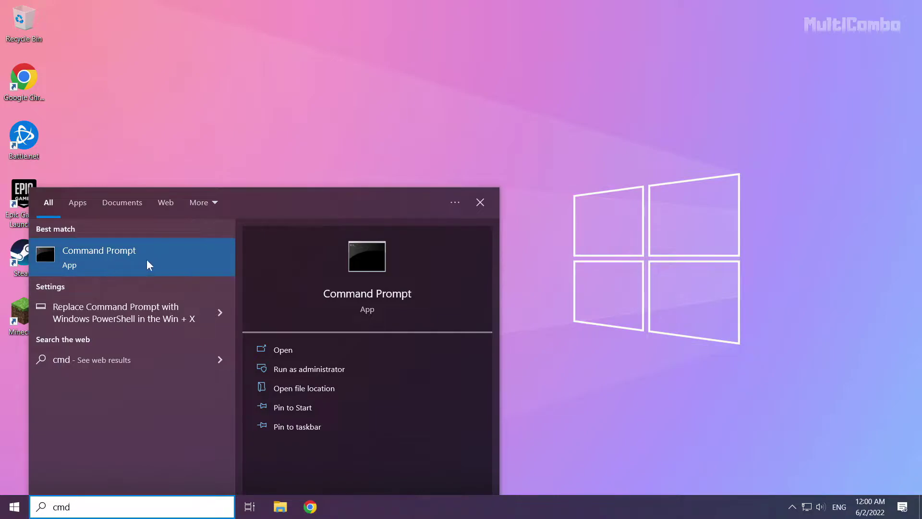
right_click(165, 251)
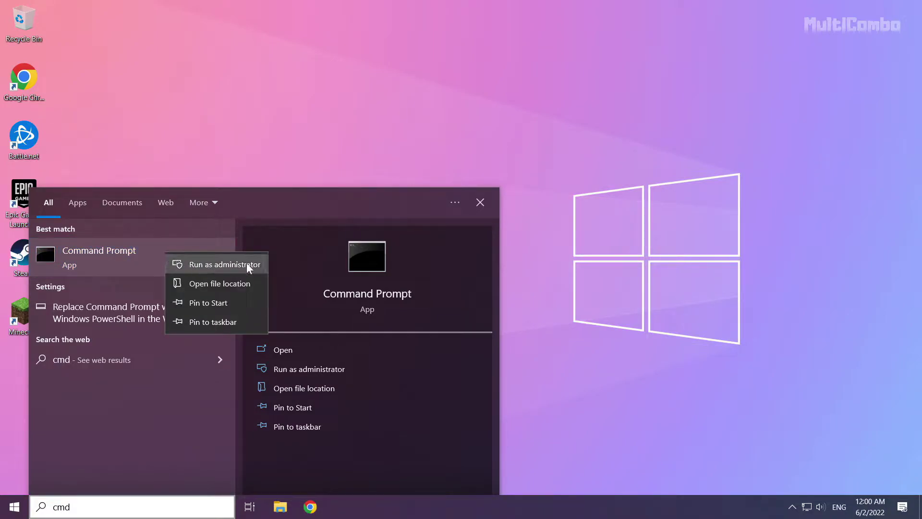
click(217, 264)
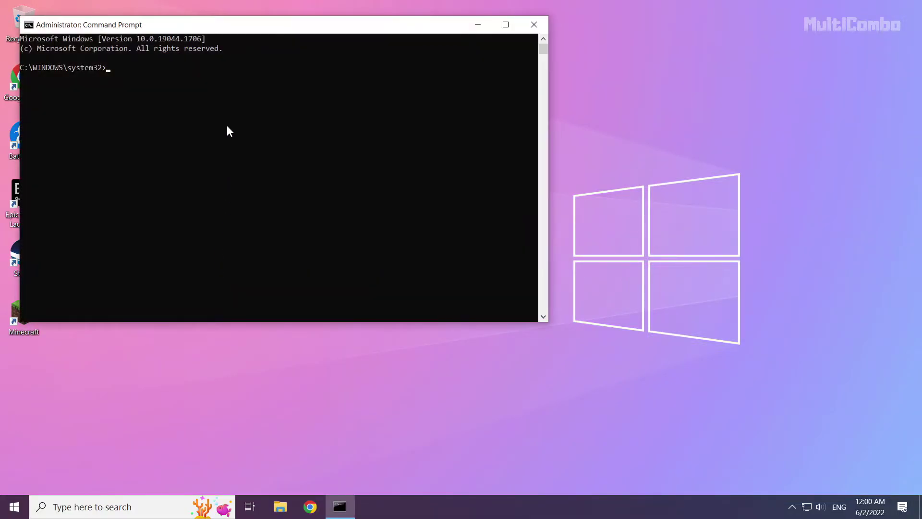
- Centre the console, run ipconfig /flushdns and netsh winsock reset, then exit
drag(225, 28, 406, 109)
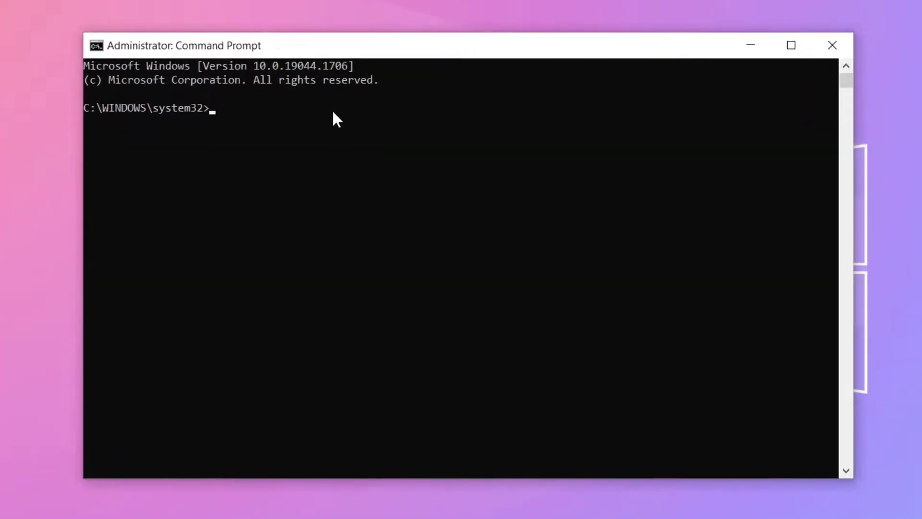
text(ip)
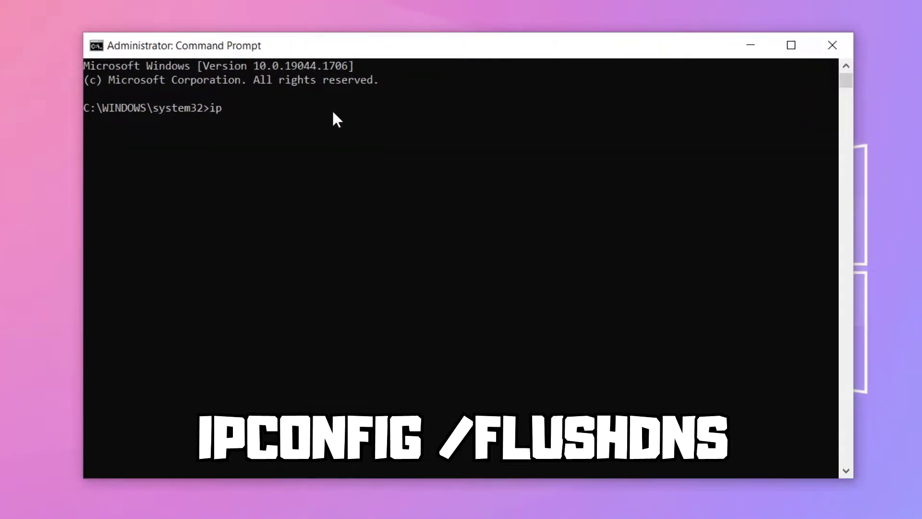
text(config )
text(/flus)
text(hdns)
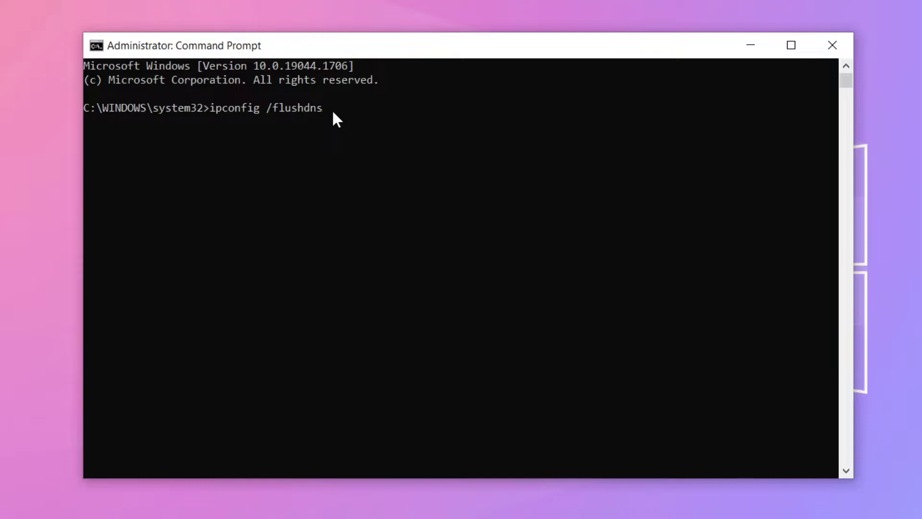
key(Return)
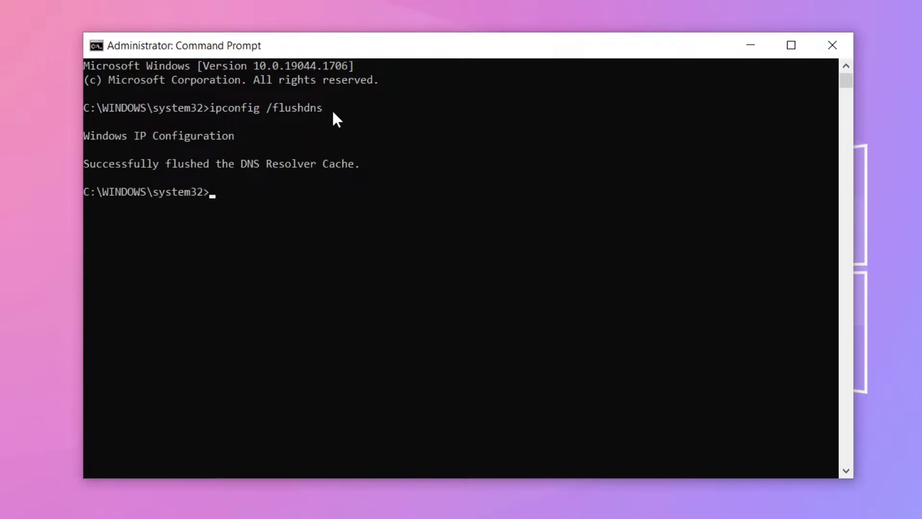
text(nets)
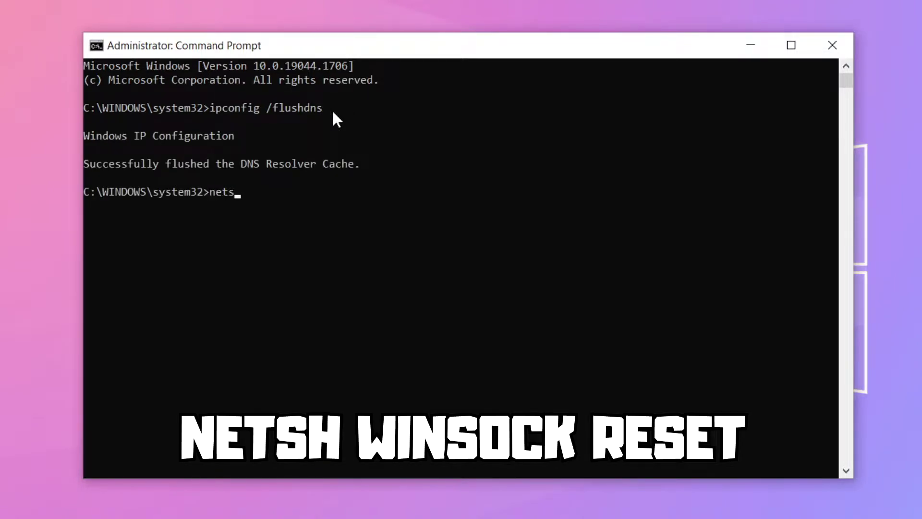
text(h win)
text(sock res)
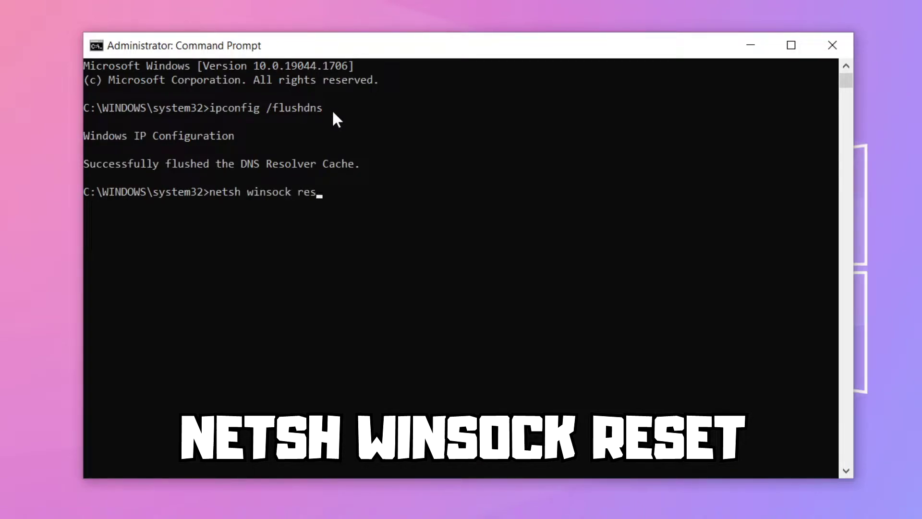
text(et)
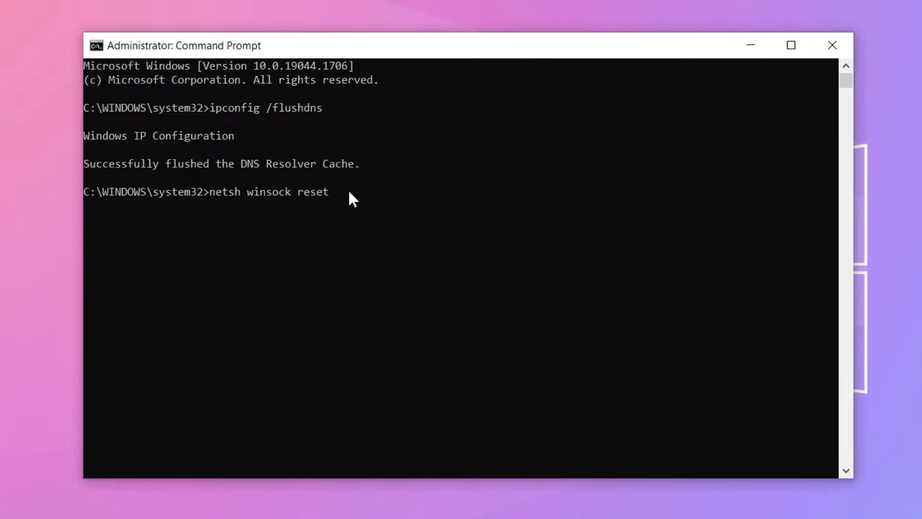
key(Return)
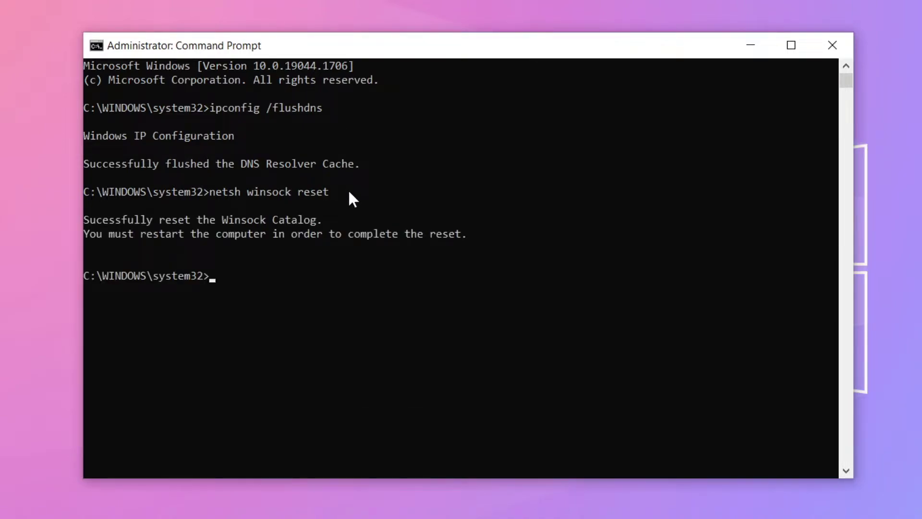
text(e)
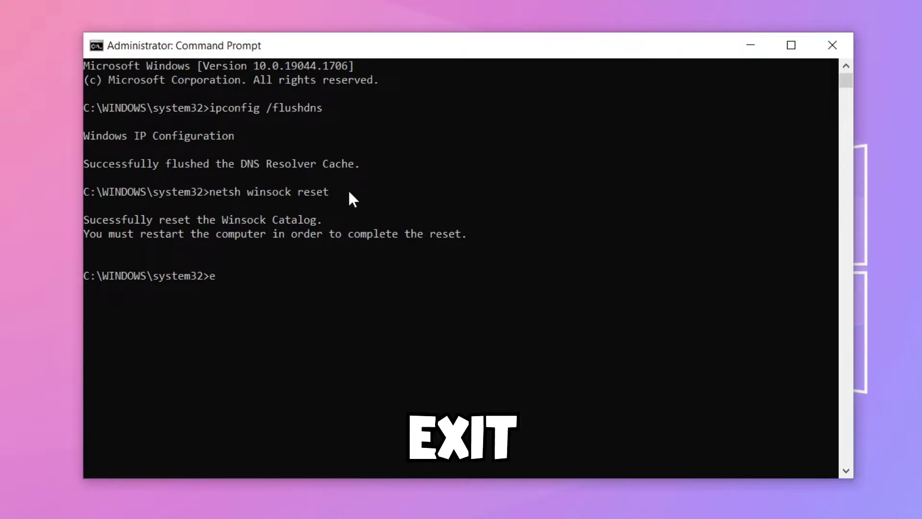
text(xit)
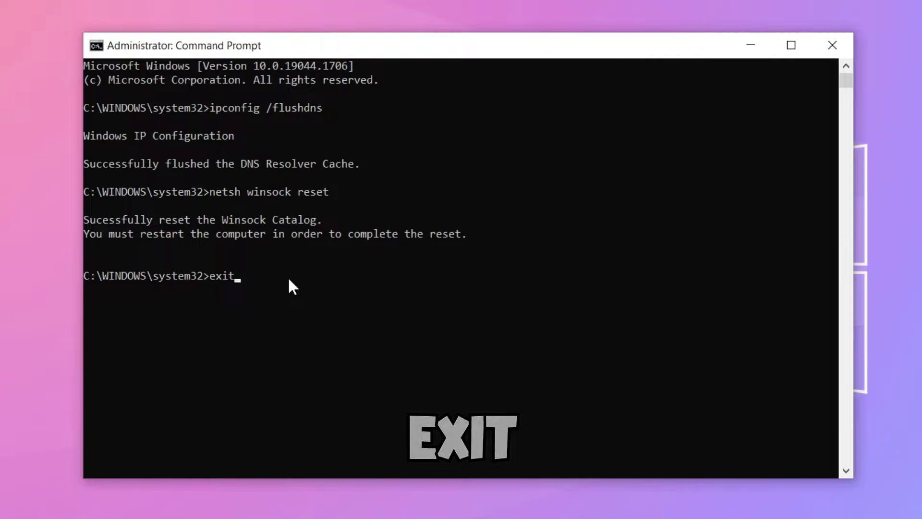
key(Return)
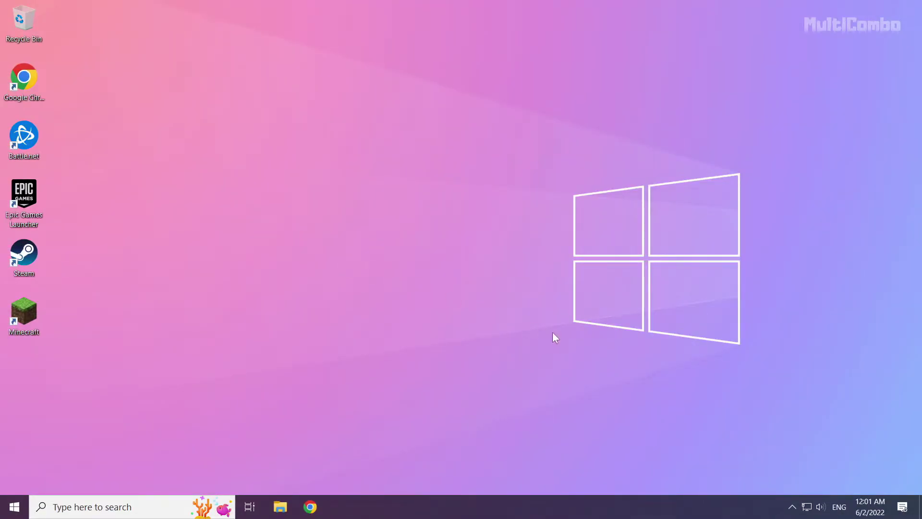
- Open Network & Internet settings from the network tray icon to reach adapter options
right_click(807, 507)
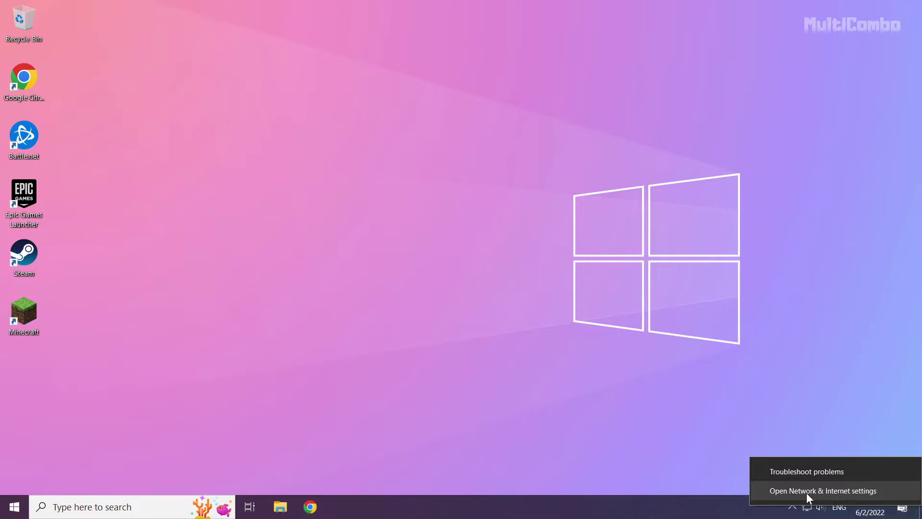
click(819, 493)
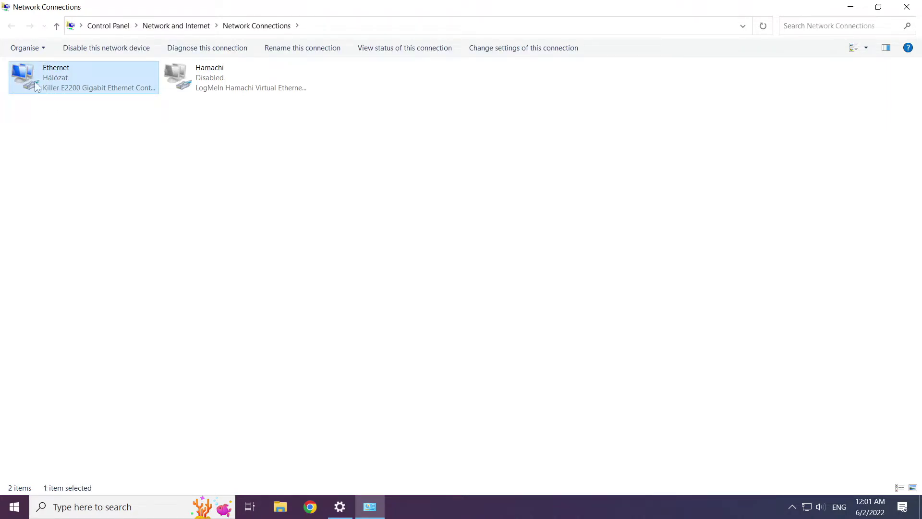
- Open Ethernet Properties and select Internet Protocol Version 4 (TCP/IPv4)
right_click(83, 74)
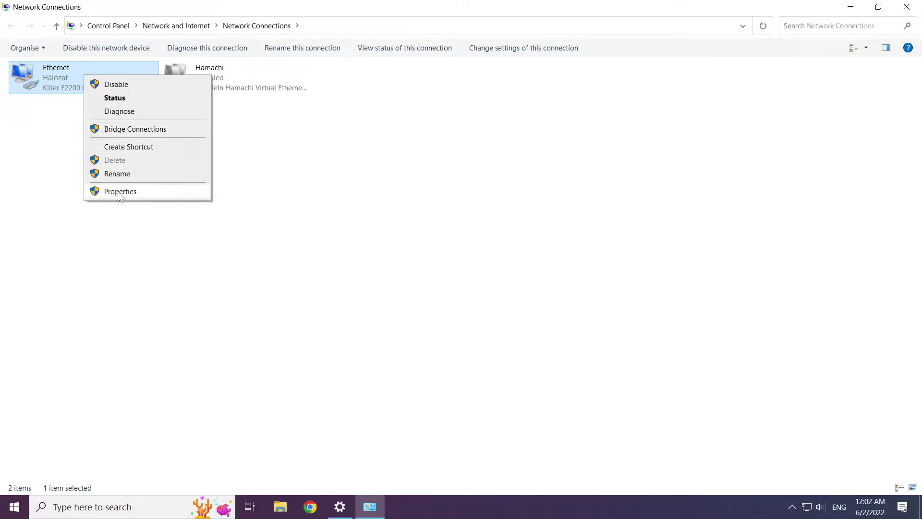
click(151, 193)
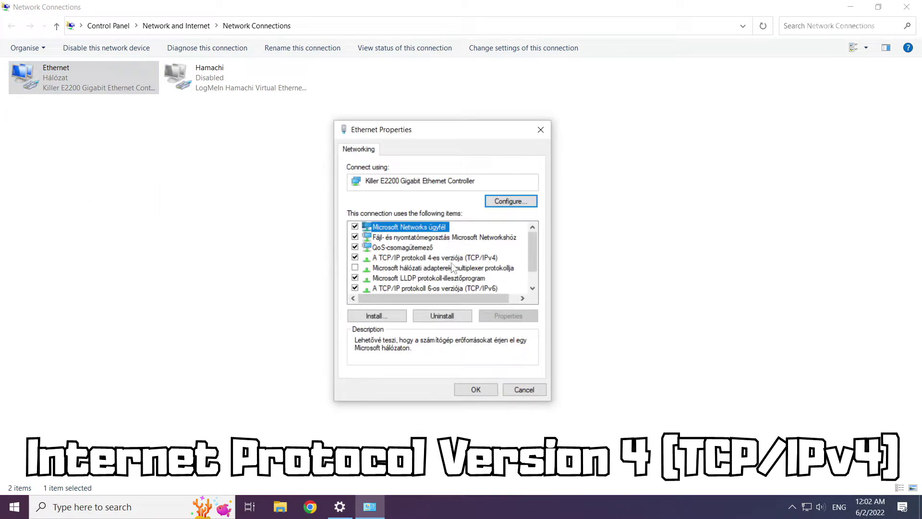
click(416, 258)
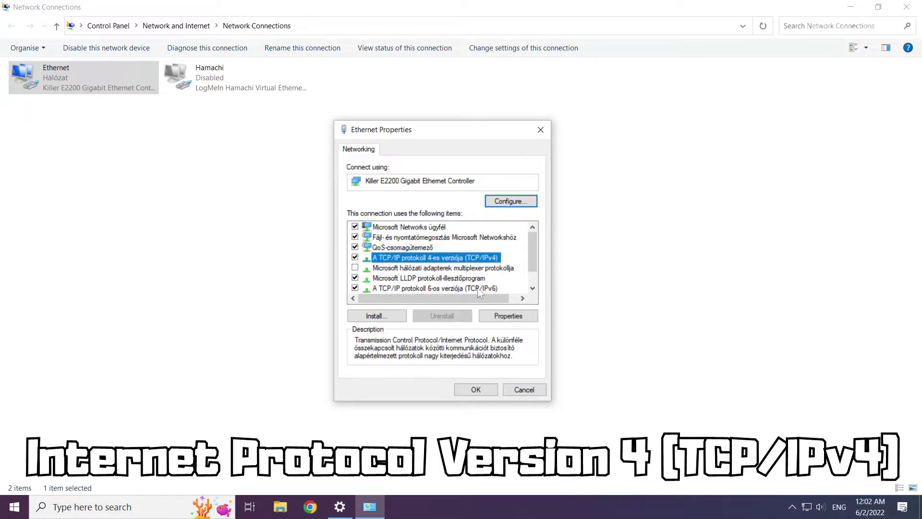
- In Ethernet's IPv4 properties, enter DNS servers 8.8.8.8 and 8.8.4.4 manually and save
click(510, 317)
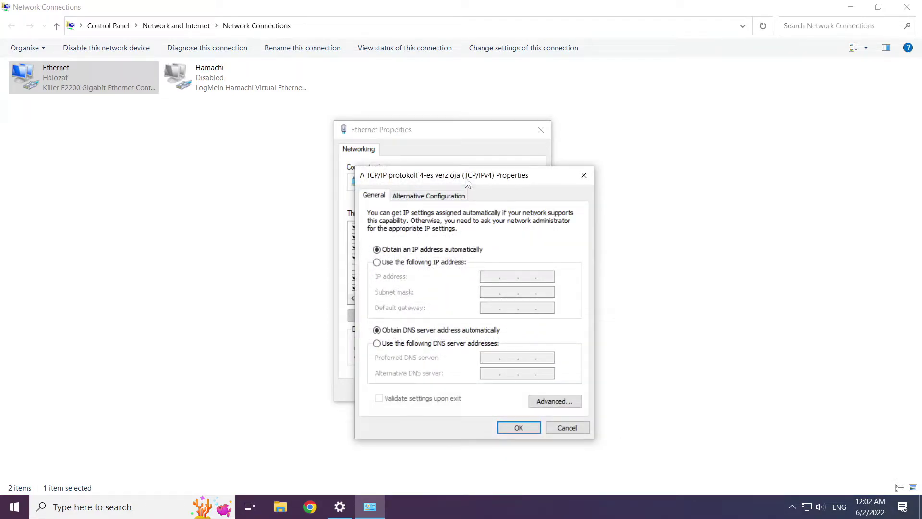
drag(465, 178, 434, 141)
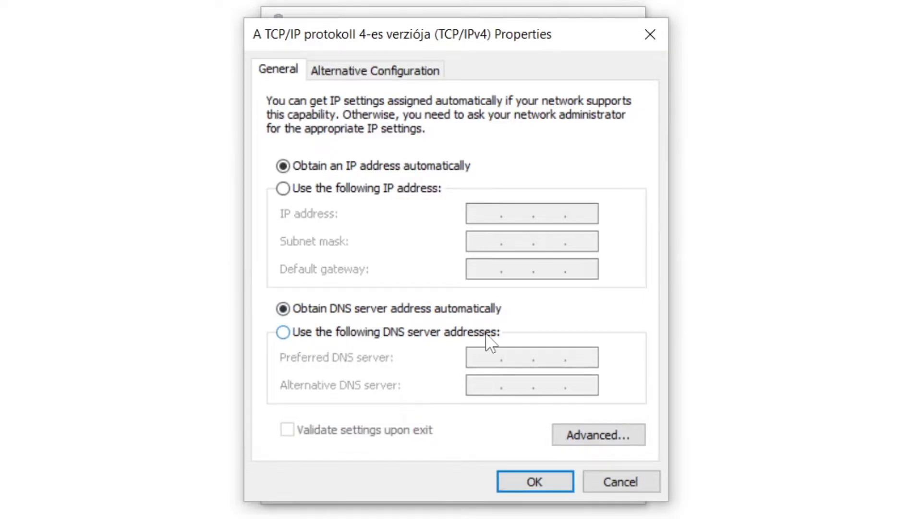
click(284, 333)
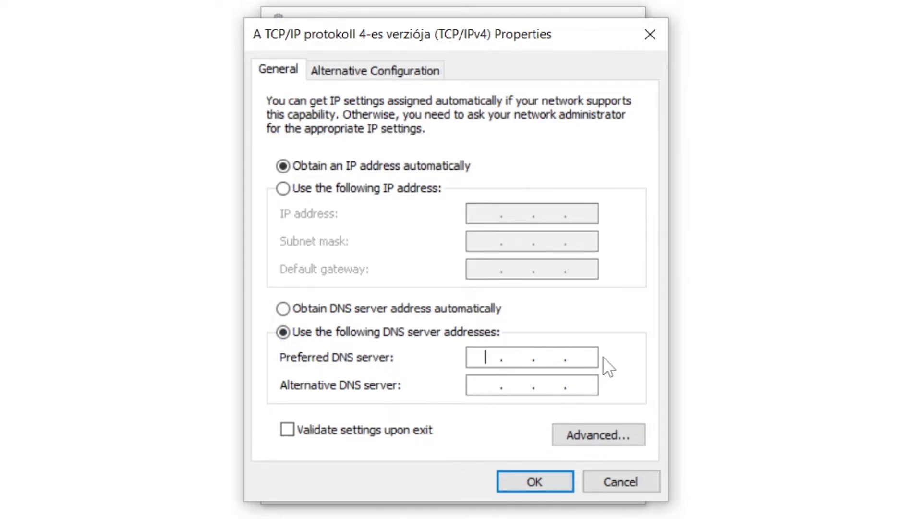
text(8.8.8.)
text(8)
click(492, 386)
text(8.8.)
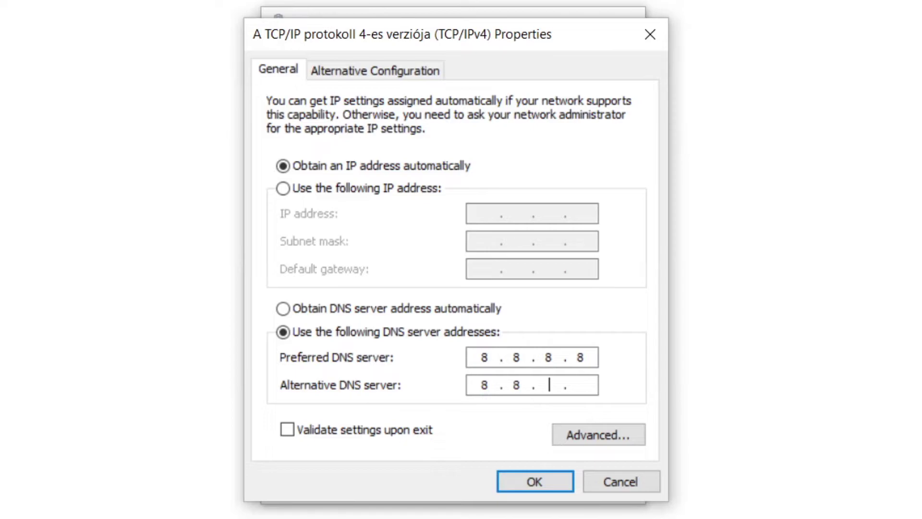
text(4.4)
click(529, 486)
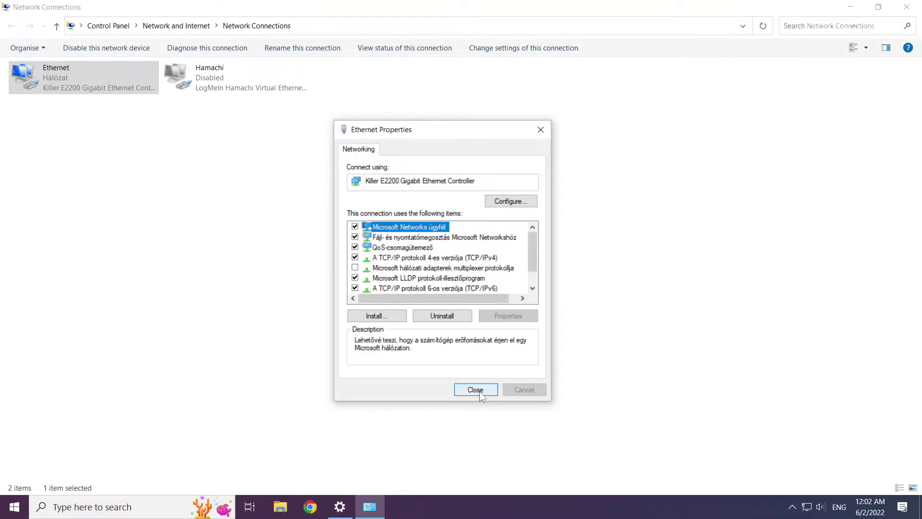
- Close Ethernet Properties, Network Connections and Settings, then open and dismiss the Start power menu
click(475, 390)
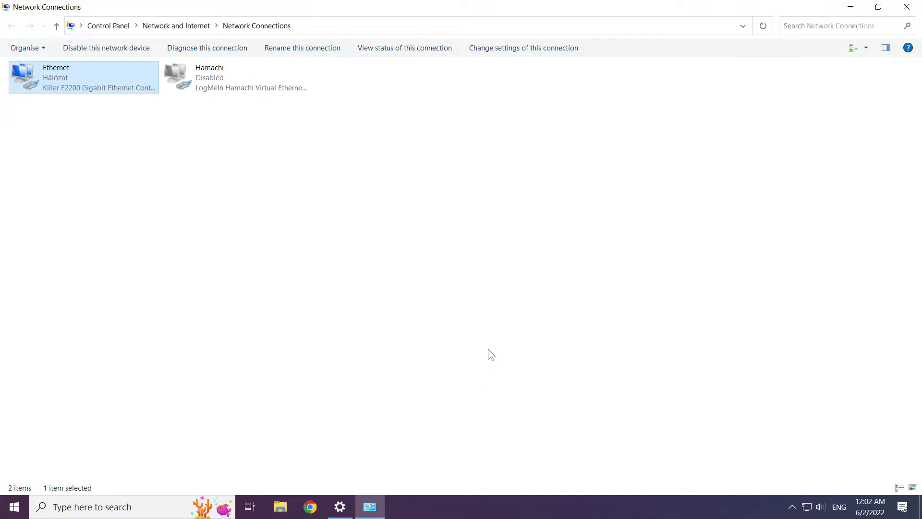
click(908, 9)
click(910, 11)
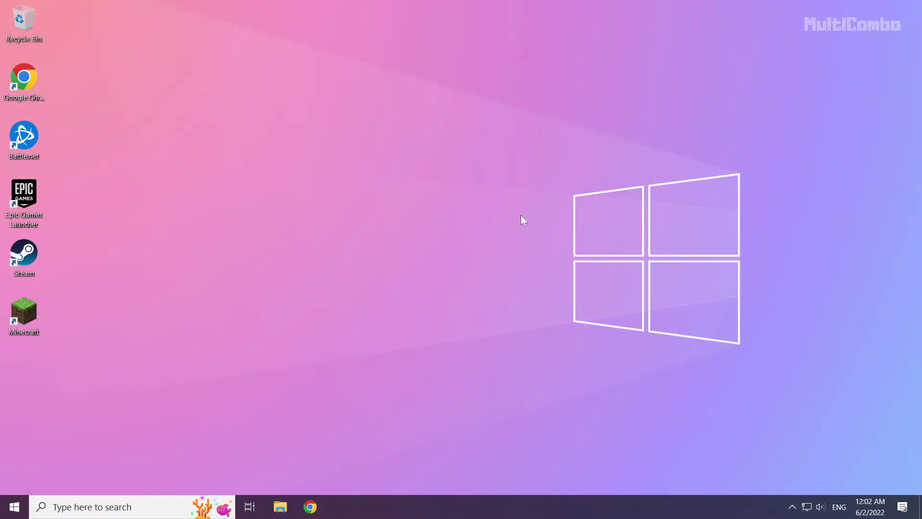
click(13, 505)
click(12, 484)
- Open the Network reset settings page through a 'network reset' taskbar search
click(95, 508)
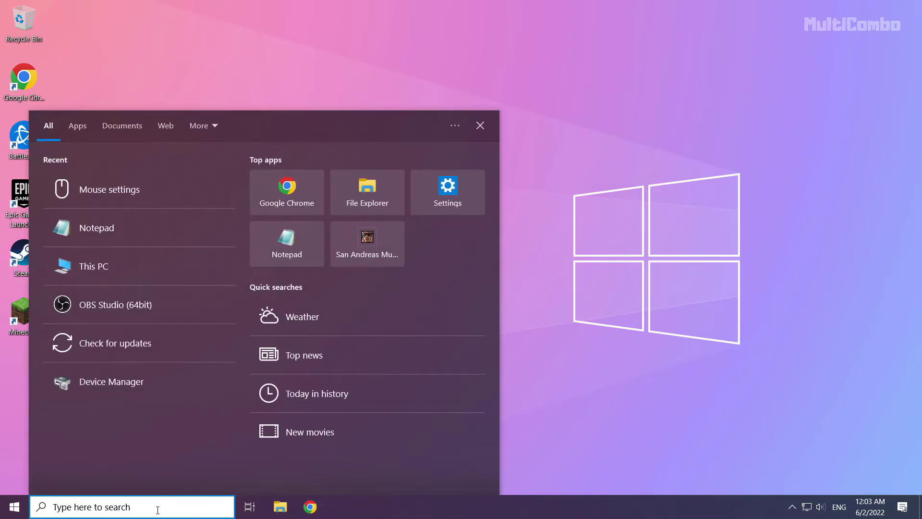
text(neto)
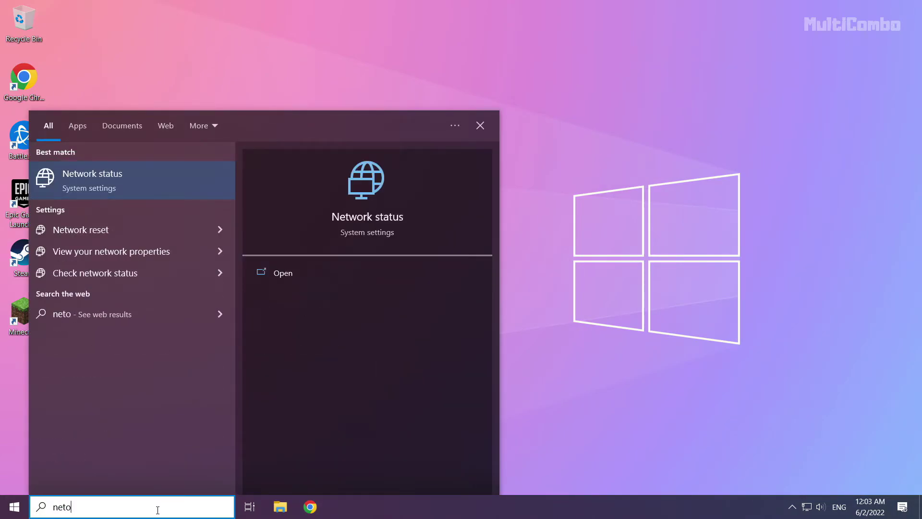
text(wrk )
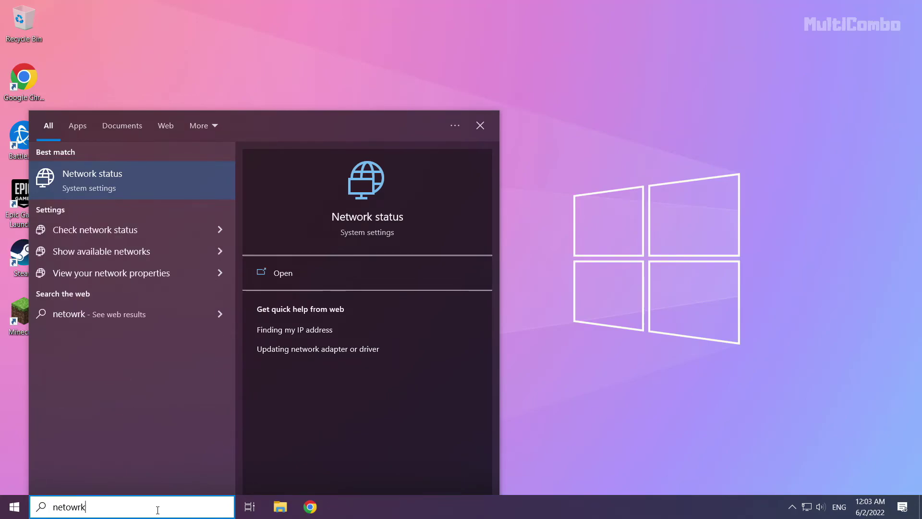
text(reset)
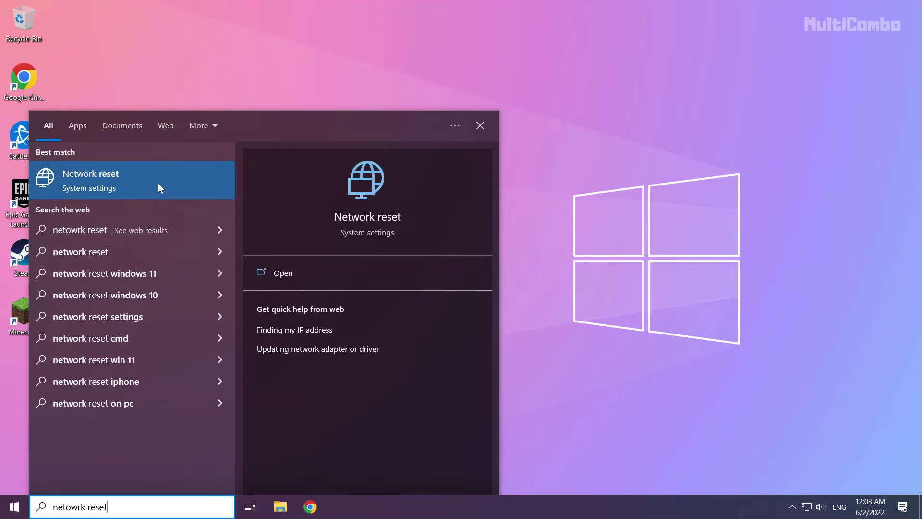
click(158, 187)
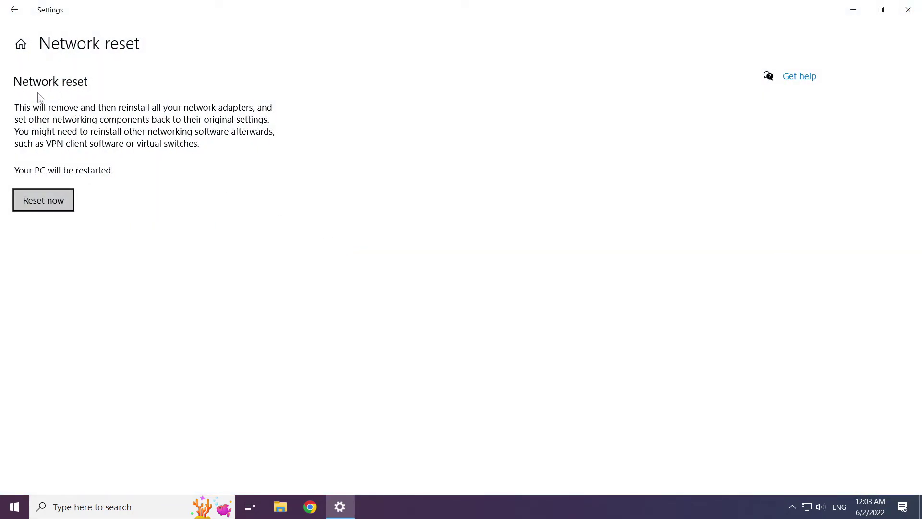
- Confirm Reset now with Yes, close the five-minute sign-out notice, and close Settings
click(49, 204)
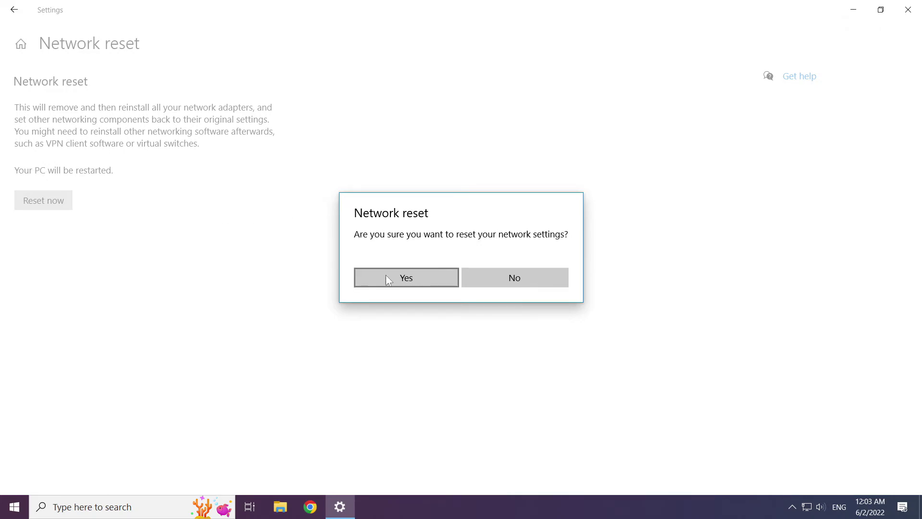
click(411, 280)
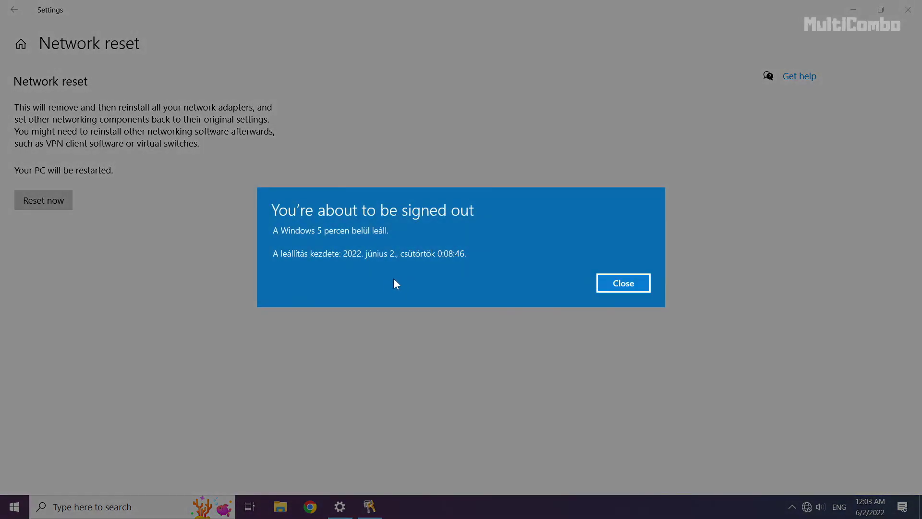
click(630, 285)
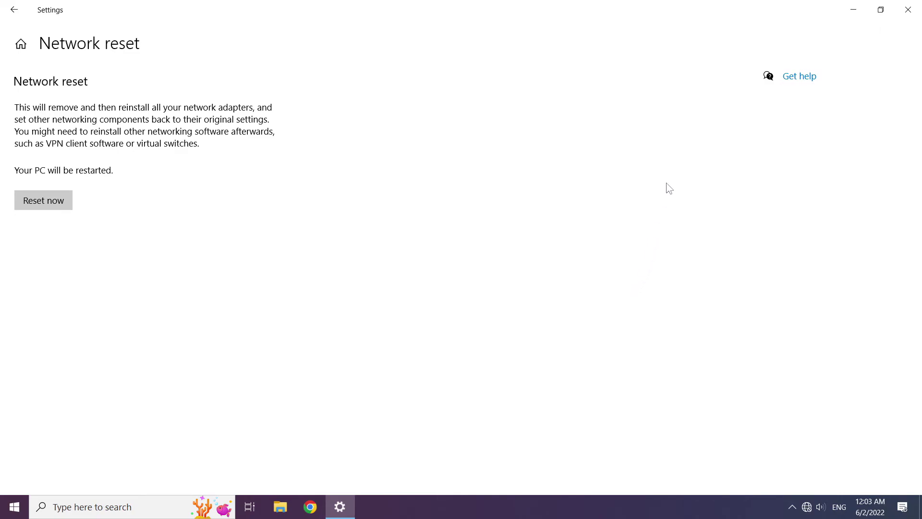
click(911, 13)
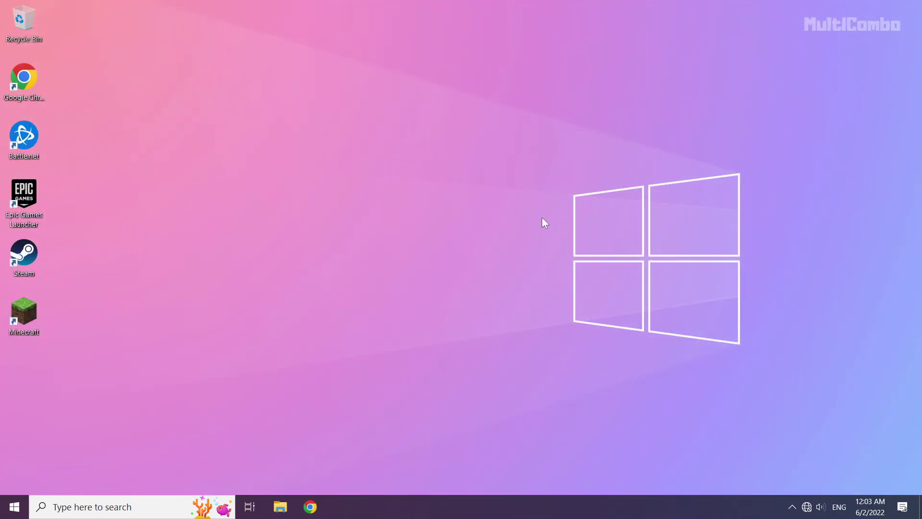
- Show the Start menu's power options with Sleep, Shut down and Restart
click(13, 508)
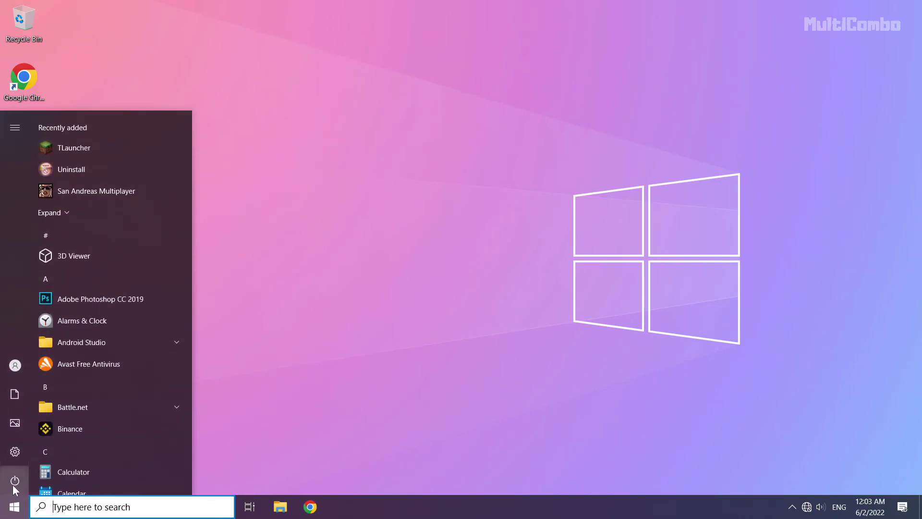
click(14, 479)
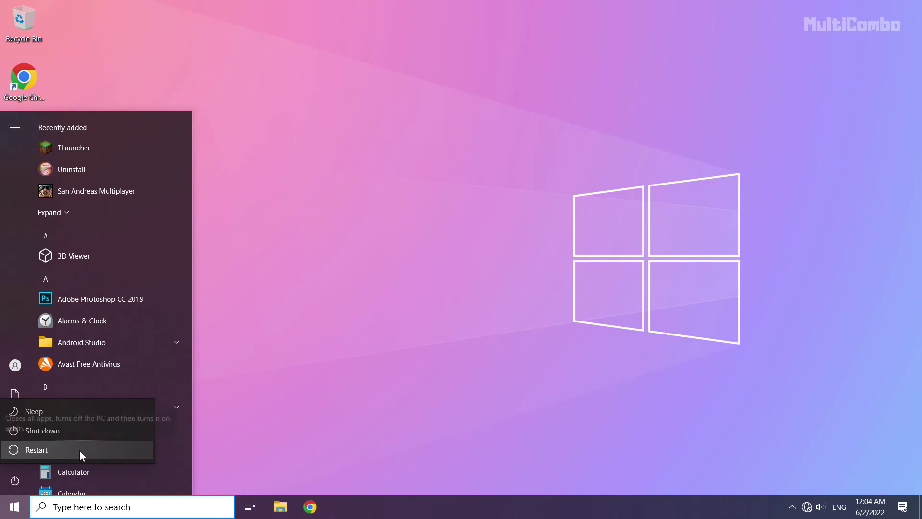